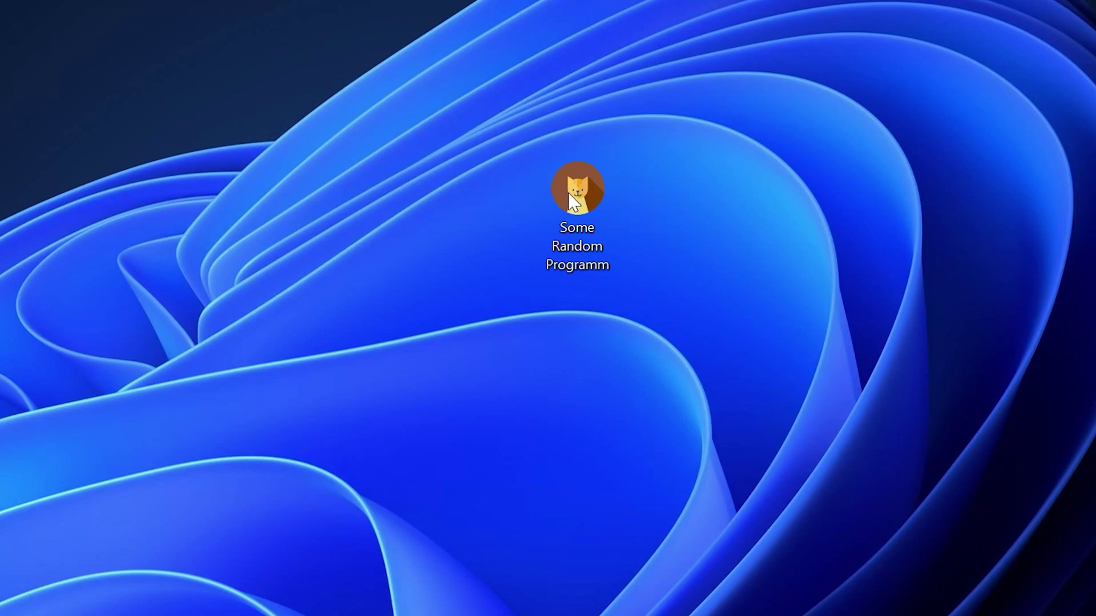
Launch the Some Random Programm app from its desktop icon to trigger its system error.
double_click(589, 186)
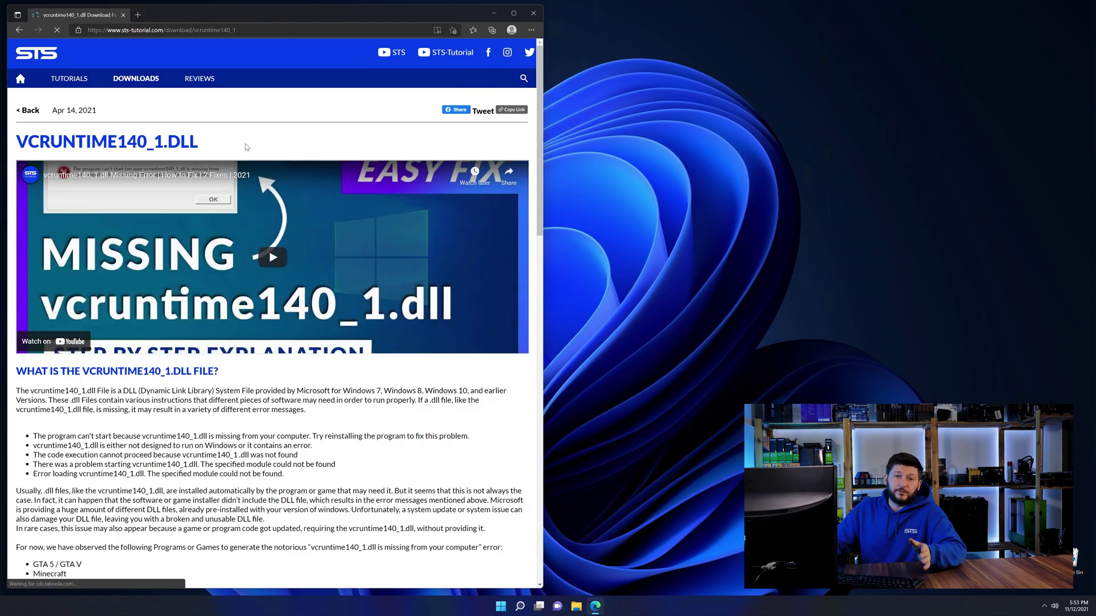
Download vcruntime140_1.zip, open it to reveal vcruntime140_1.dll, and close the browser.
scroll(246, 148, "down", 3)
scroll(246, 147, "down", 4)
scroll(247, 147, "down", 12)
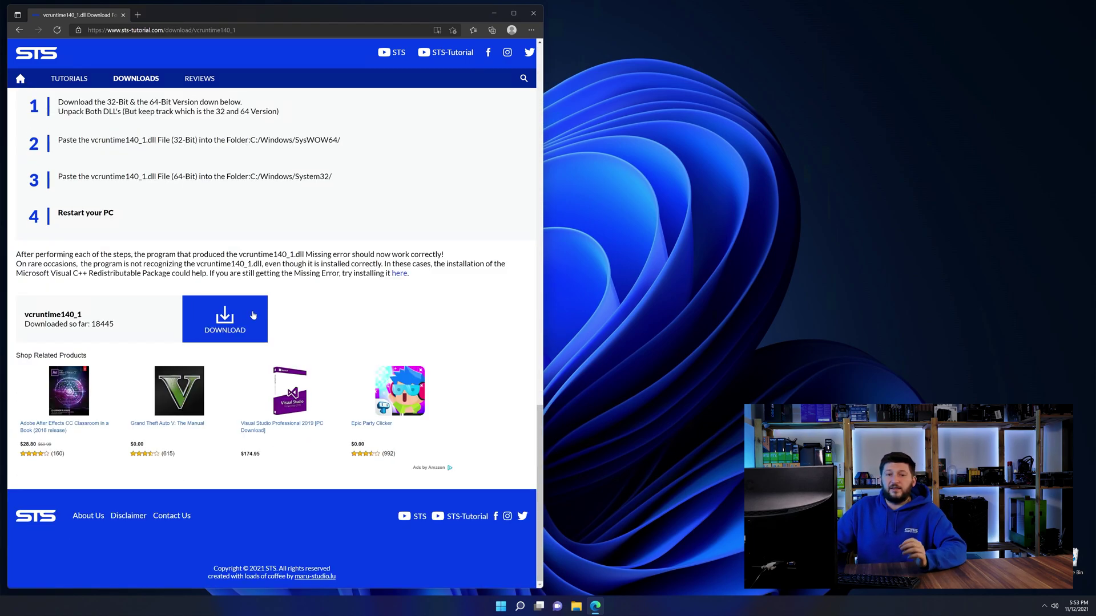
left_click(252, 316)
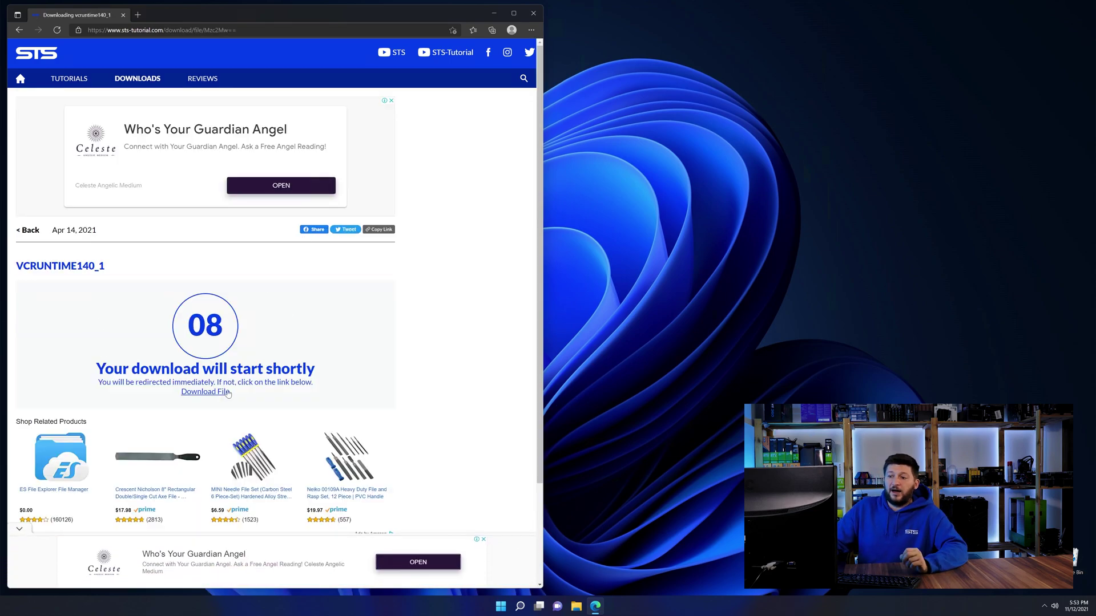
left_click(228, 392)
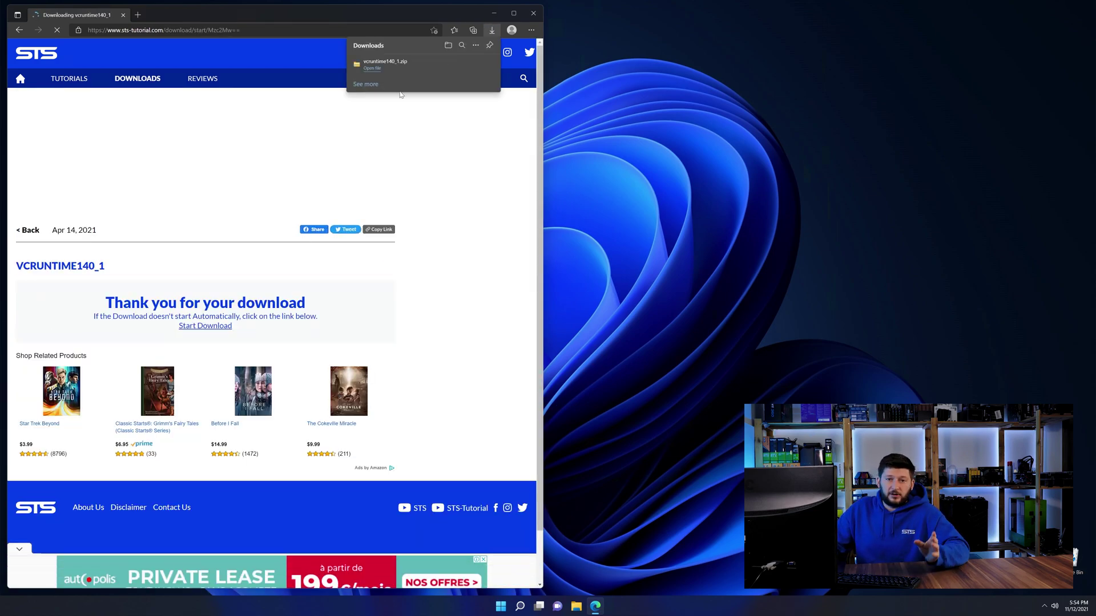
left_click(539, 15)
Arrange a second File Explorer window under the zip's window, showing C:\Windows.
left_click_drag(525, 129, 521, 21)
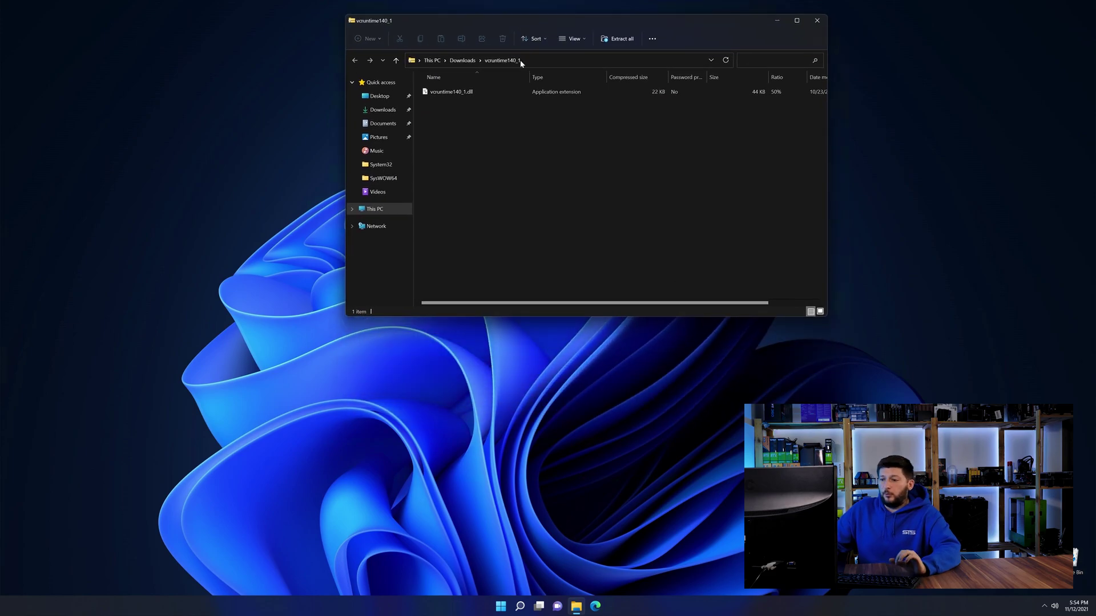
left_click(577, 606)
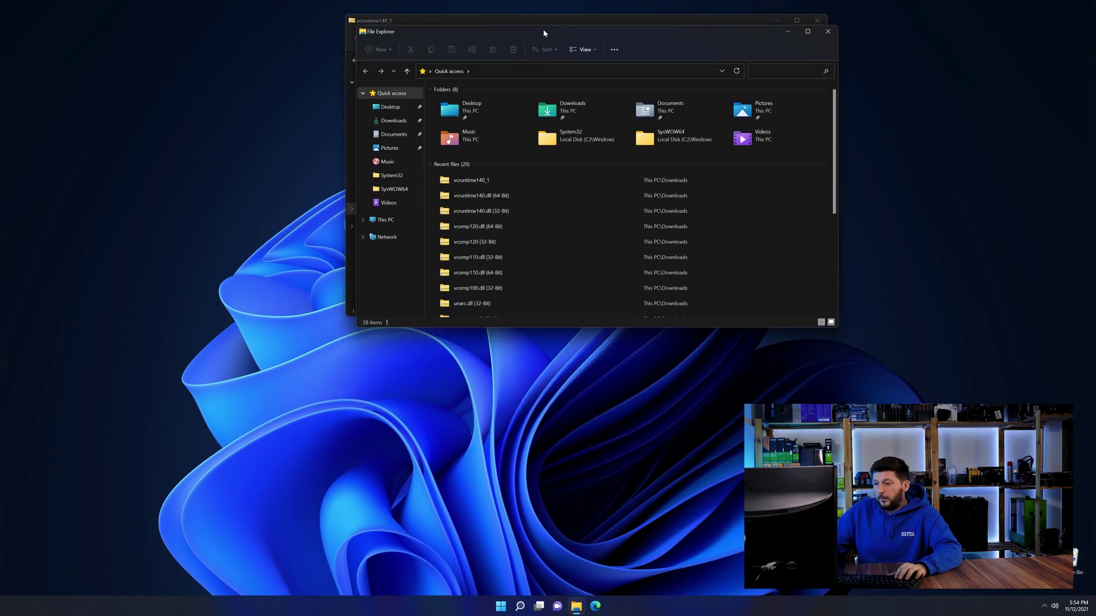
left_click_drag(543, 29, 530, 158)
left_click(372, 343)
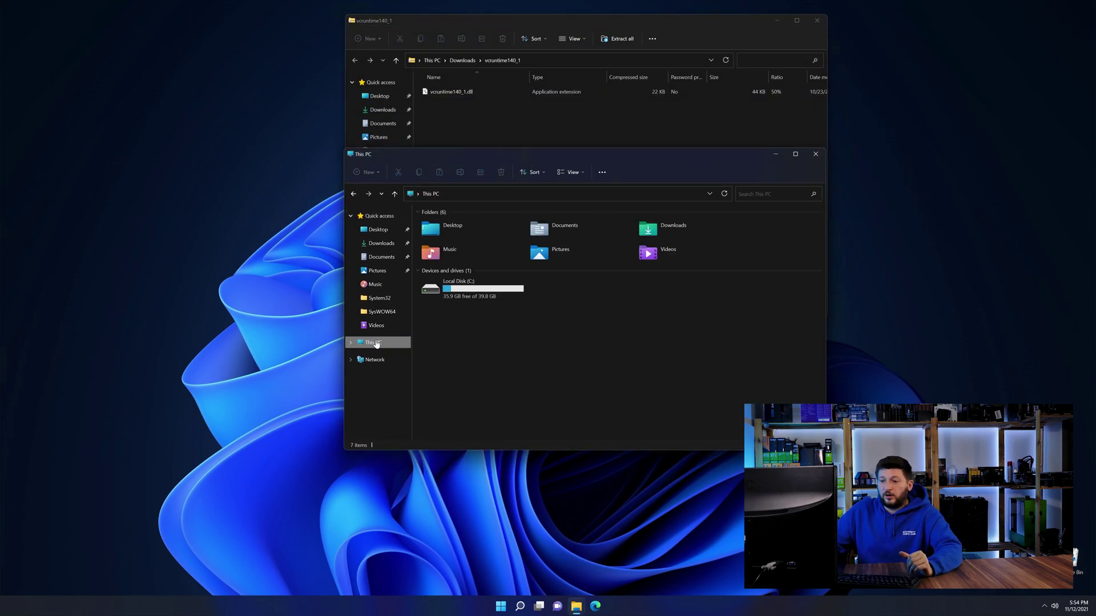
double_click(479, 293)
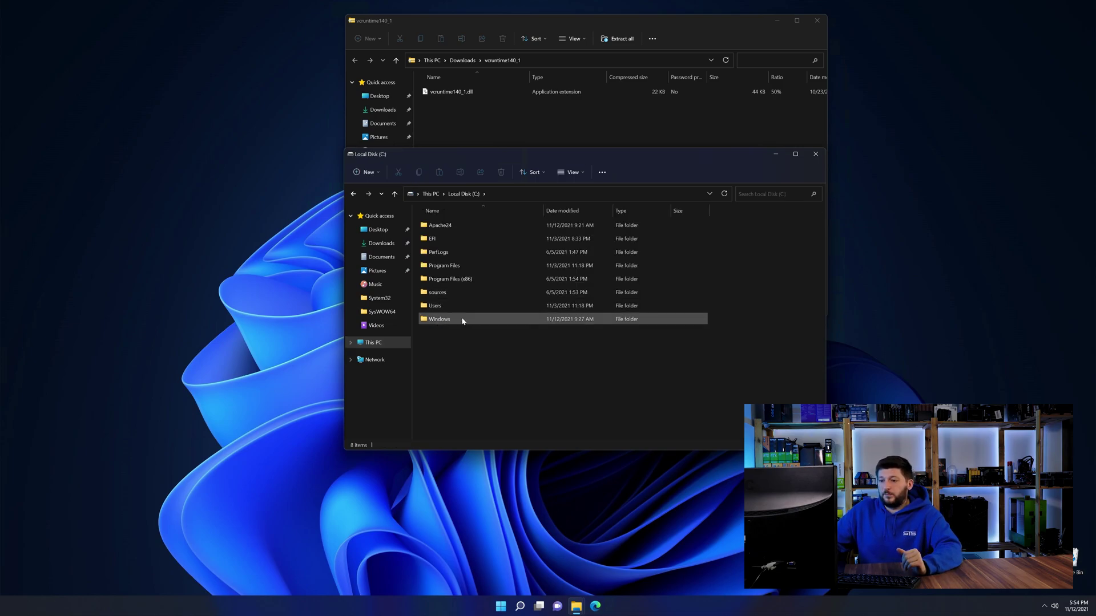
double_click(462, 320)
Drag vcruntime140_1.dll into System32, replacing the old copy, then into SysWOW64; close the window.
scroll(477, 290, "down", 14)
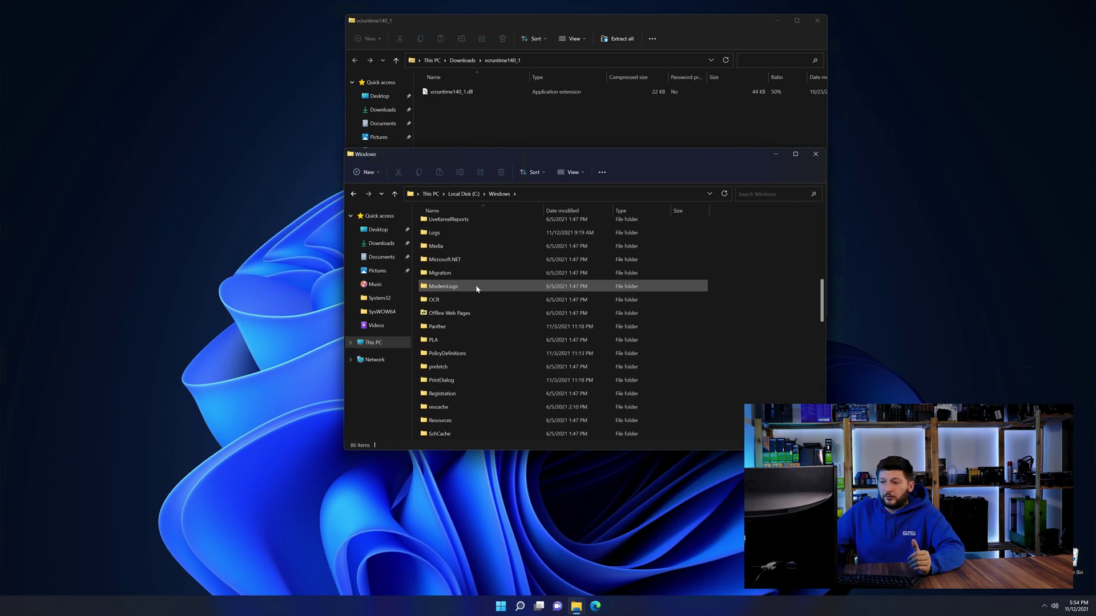
scroll(477, 289, "down", 4)
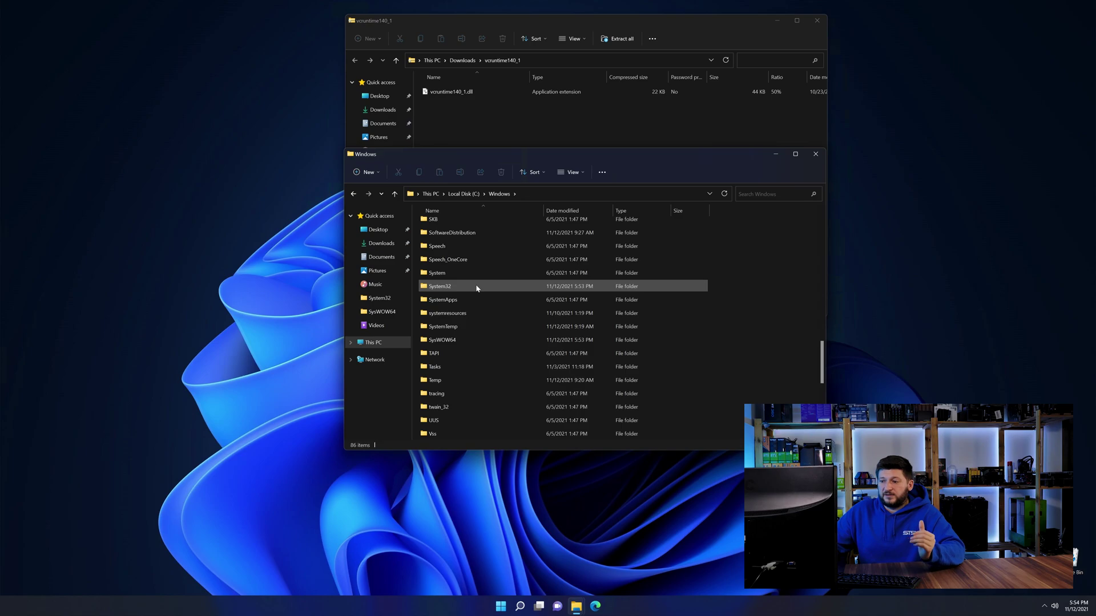
left_click(460, 288)
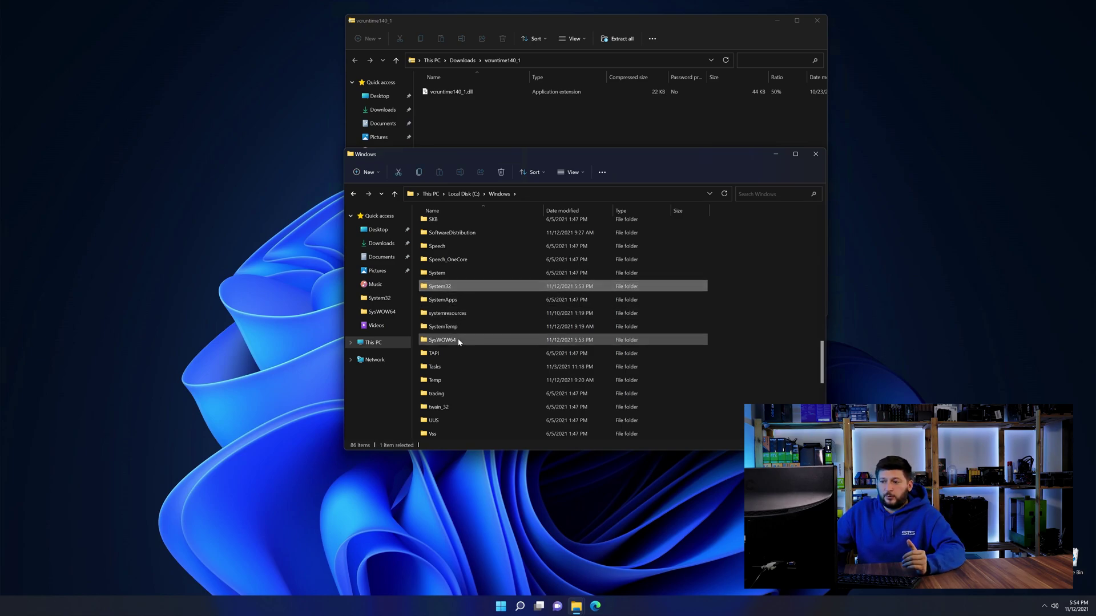
left_click_drag(451, 92, 445, 288)
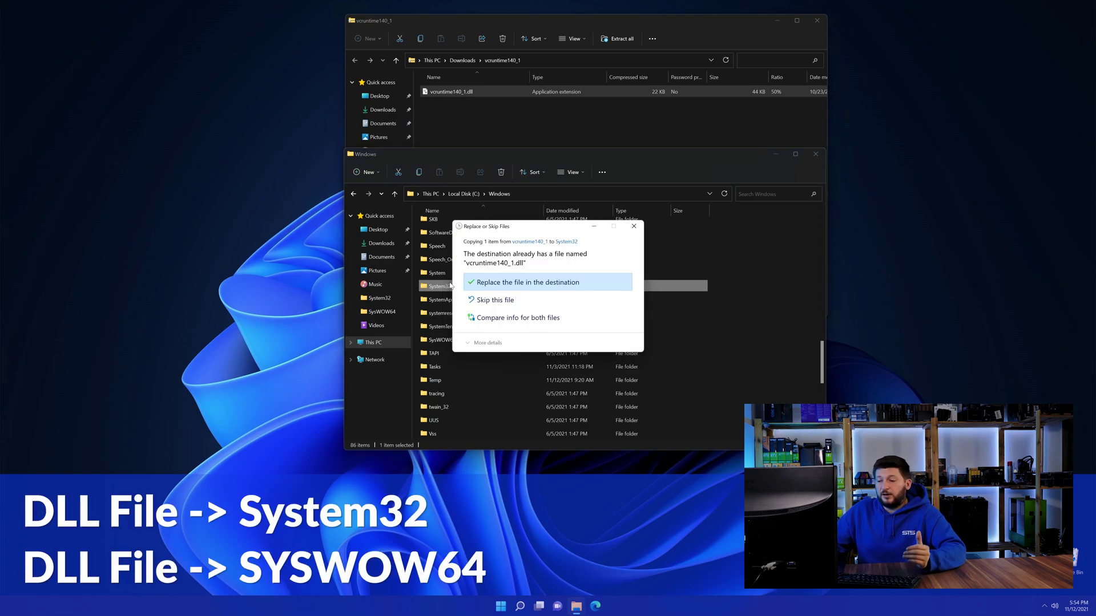
left_click(489, 282)
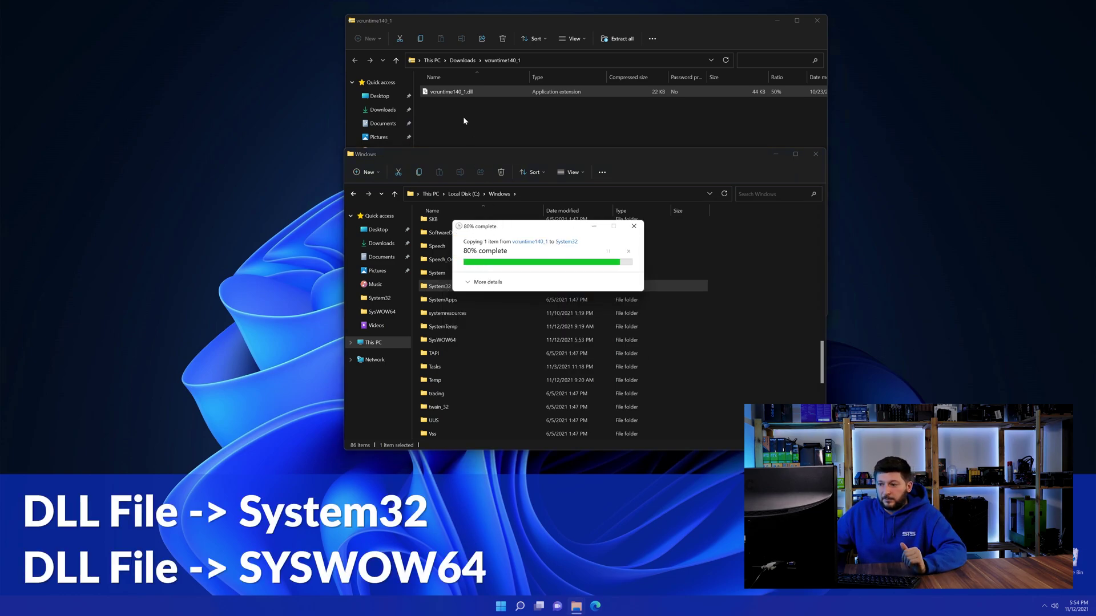
left_click_drag(451, 92, 449, 341)
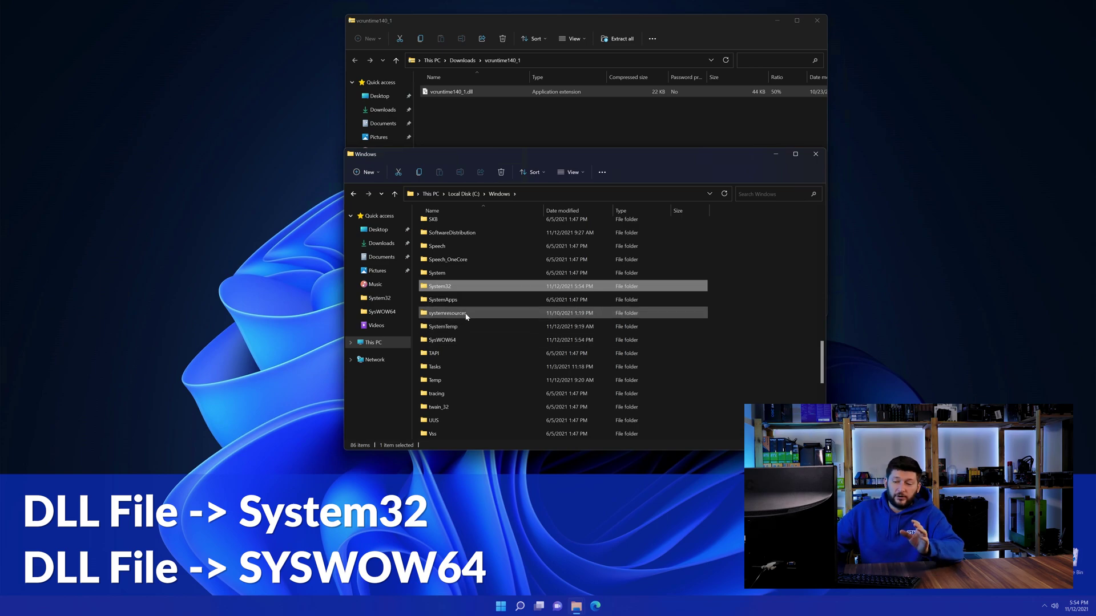
left_click(816, 155)
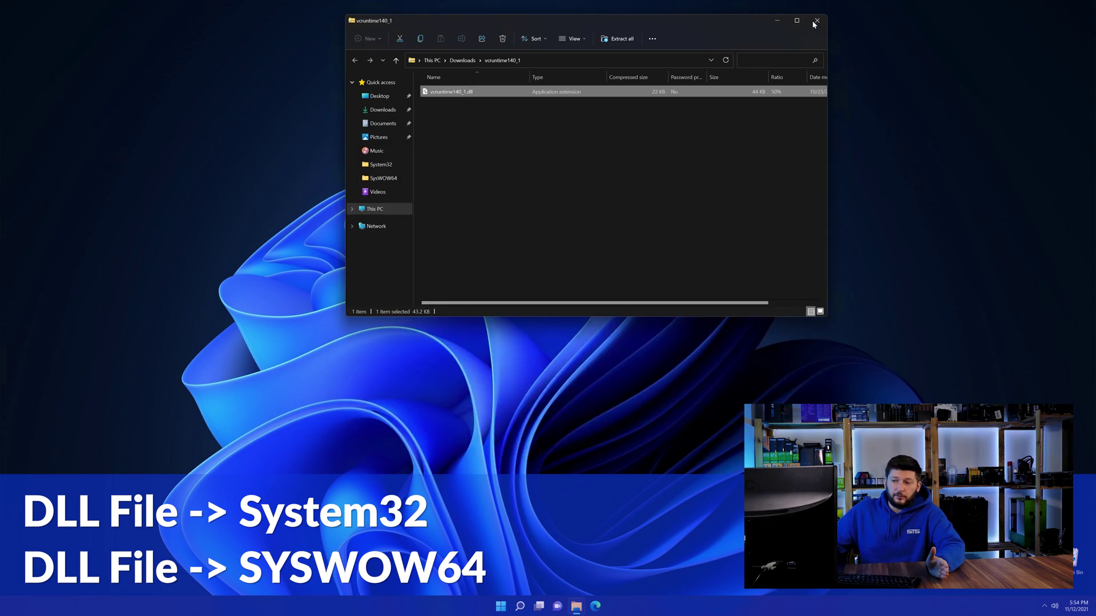
Close the vcruntime140_1 zip contents window.
left_click(816, 21)
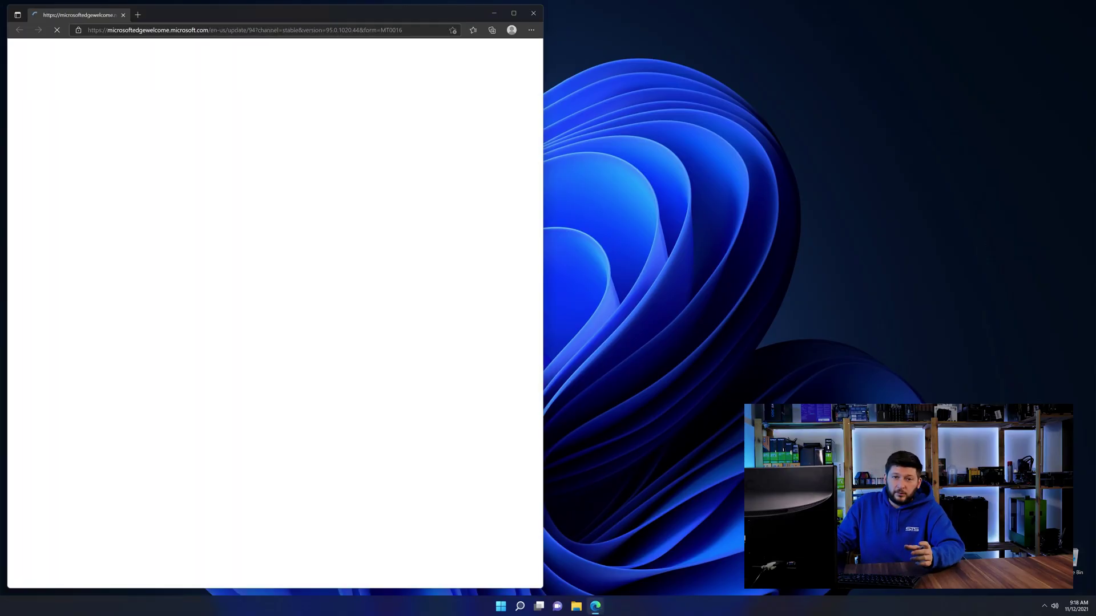
Paste the sts-tutorial.com credistributable2019 URL and scroll to its download buttons.
left_click(301, 30)
type("https://www.sts-tutorial.com/download/credistributable2019")
key("Return")
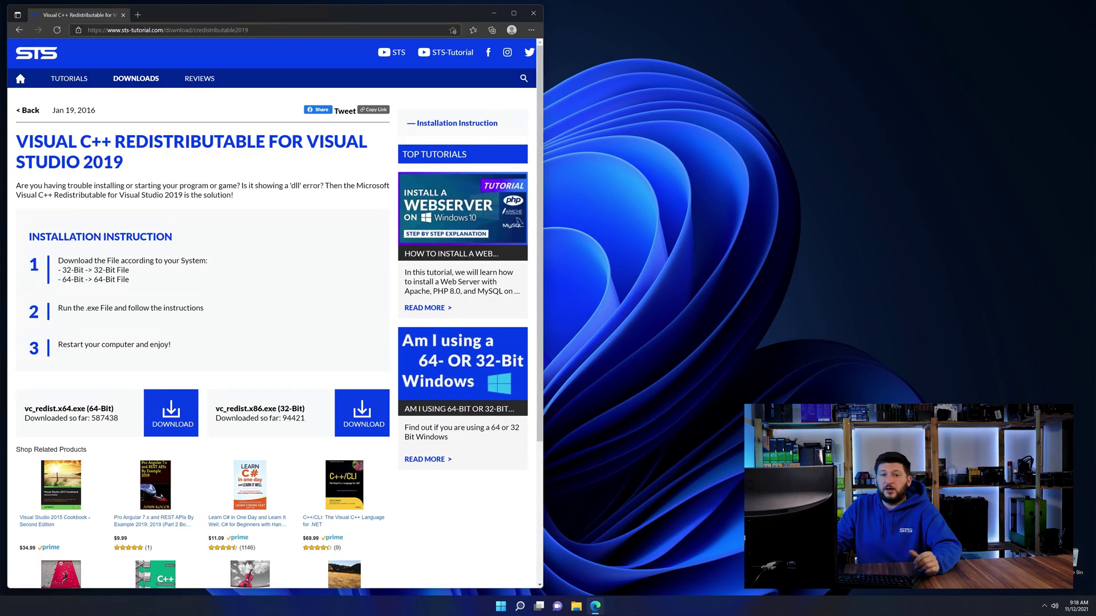
scroll(195, 376, "down", 3)
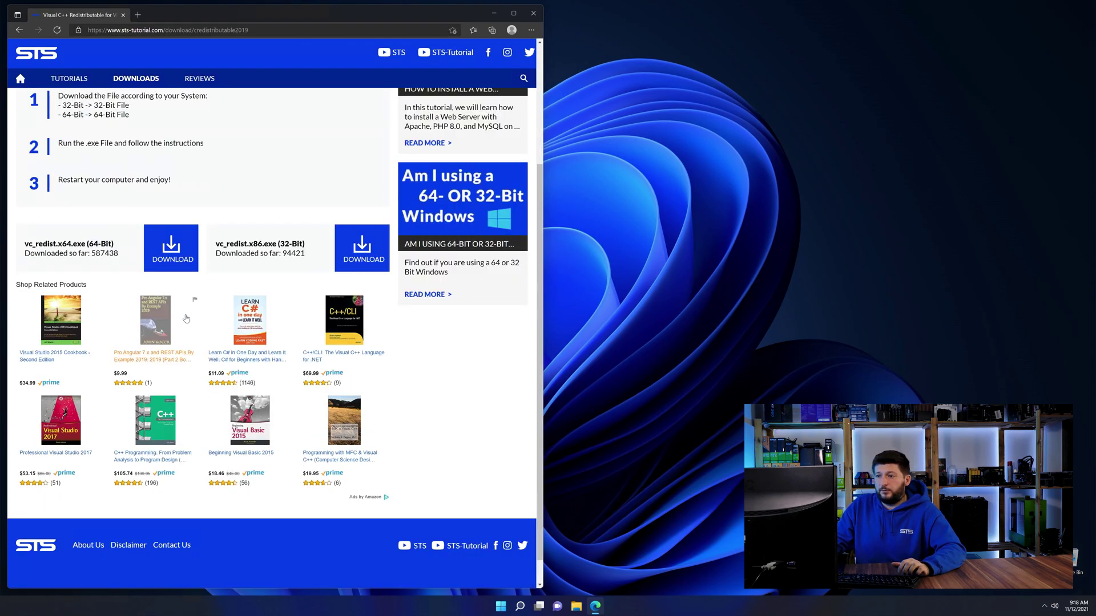
left_click(376, 259)
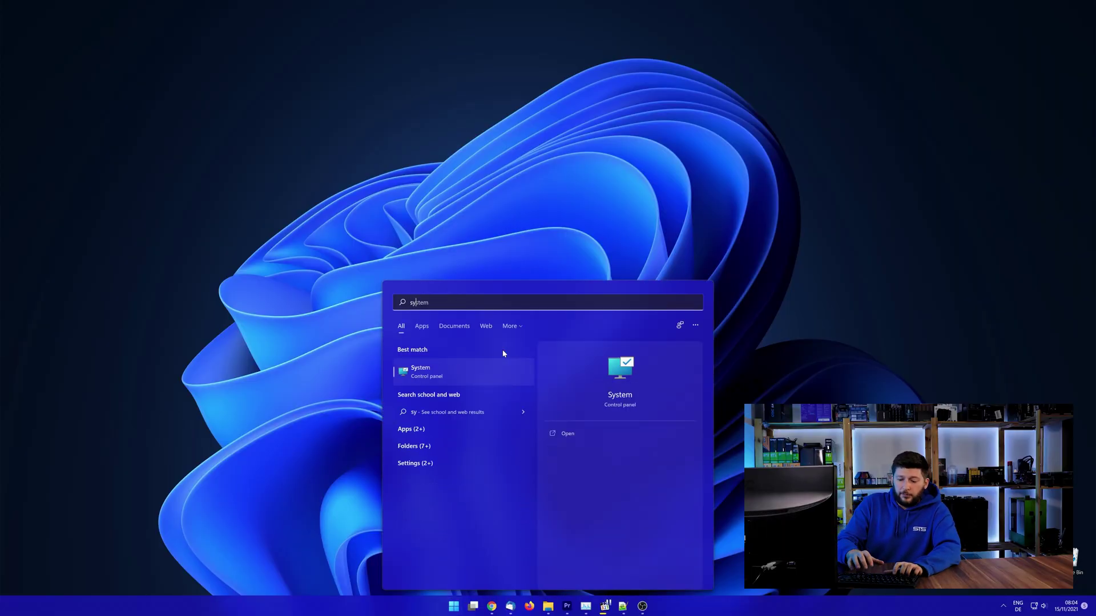
Search 'system' and open the About page, highlighting the 64-bit system type.
type("stem")
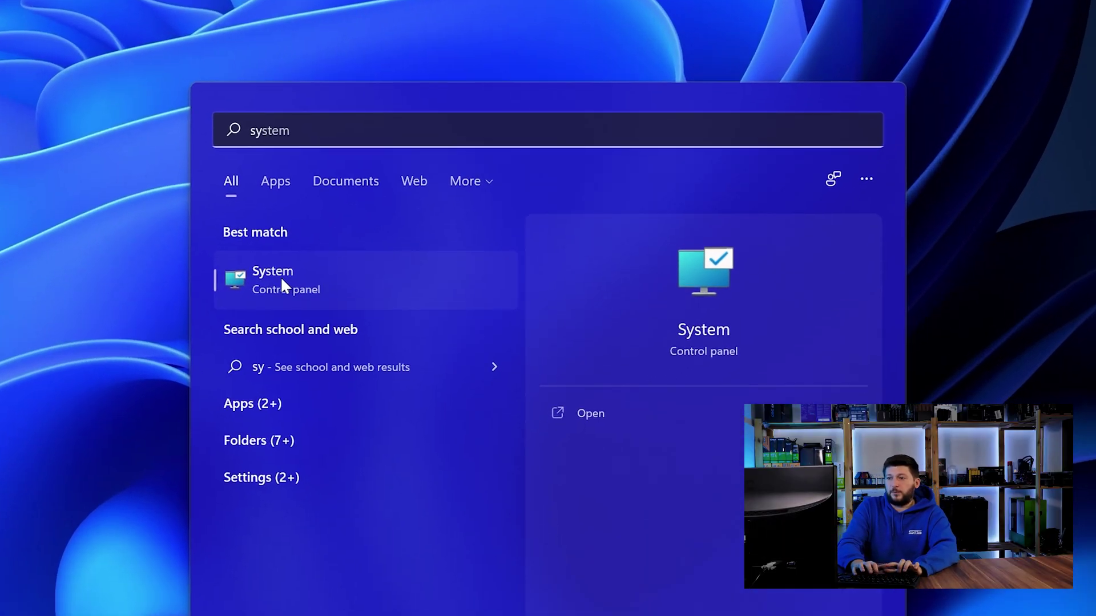
left_click(316, 278)
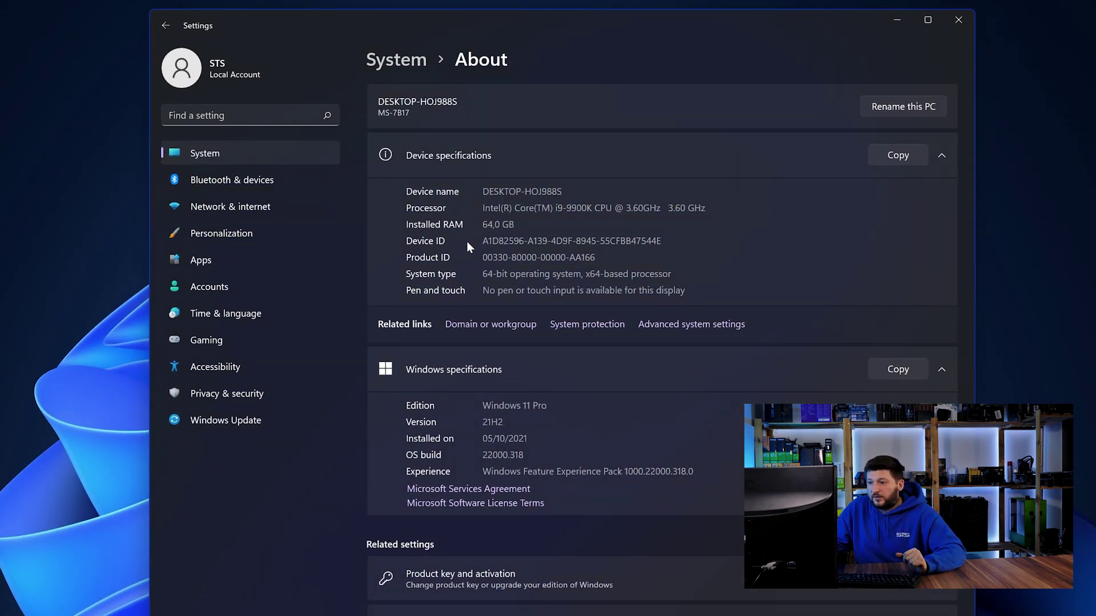
left_click_drag(483, 274, 497, 274)
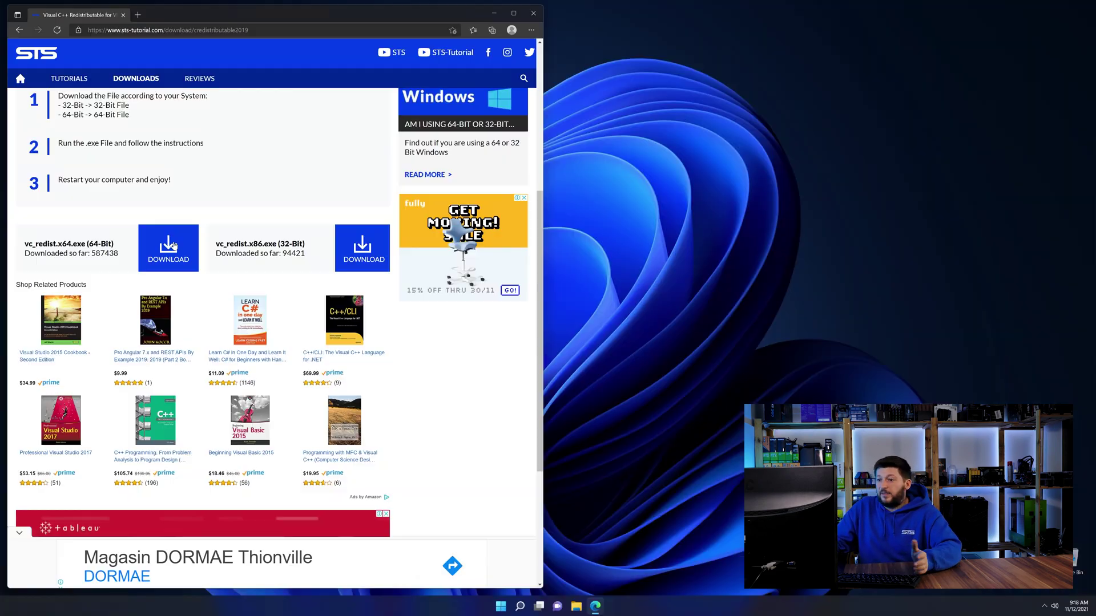
Download vc_redist.x64.exe via the 64-bit link, run it, and start installing.
left_click(174, 246)
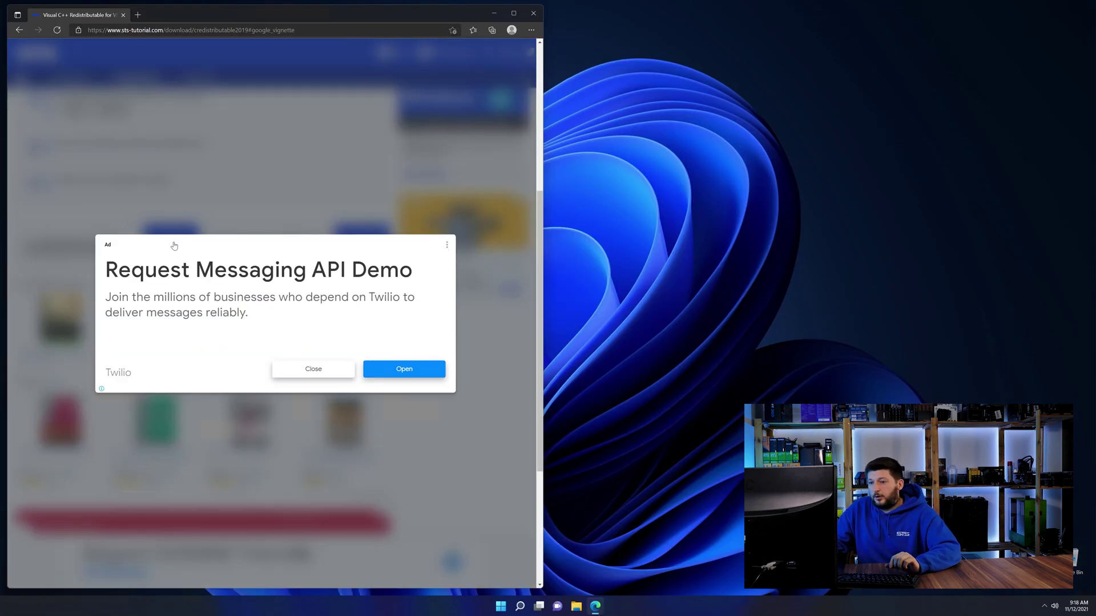
left_click(300, 369)
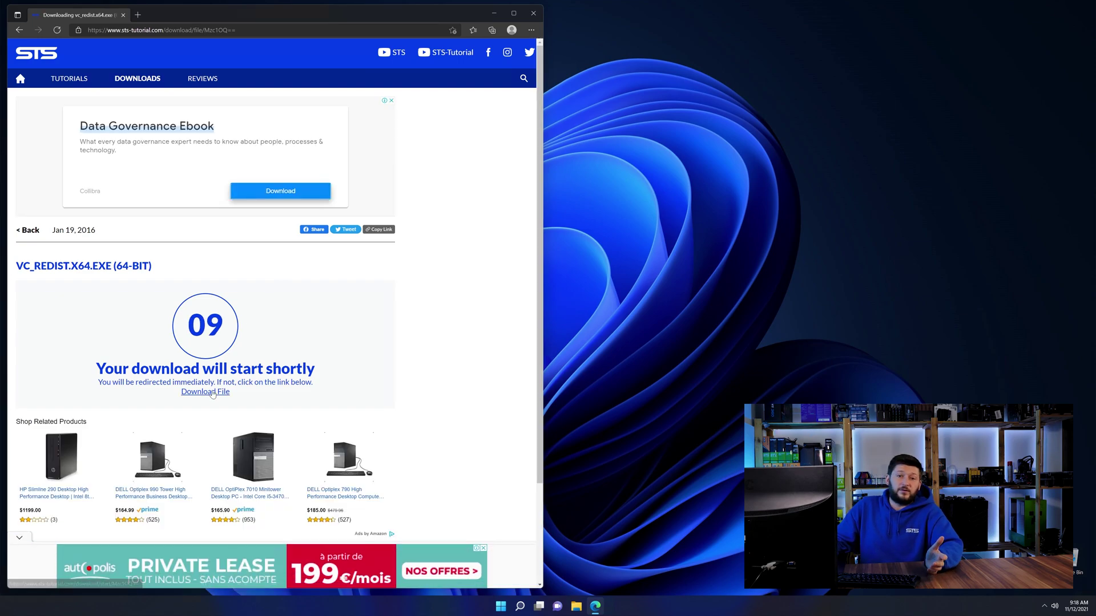
left_click(212, 392)
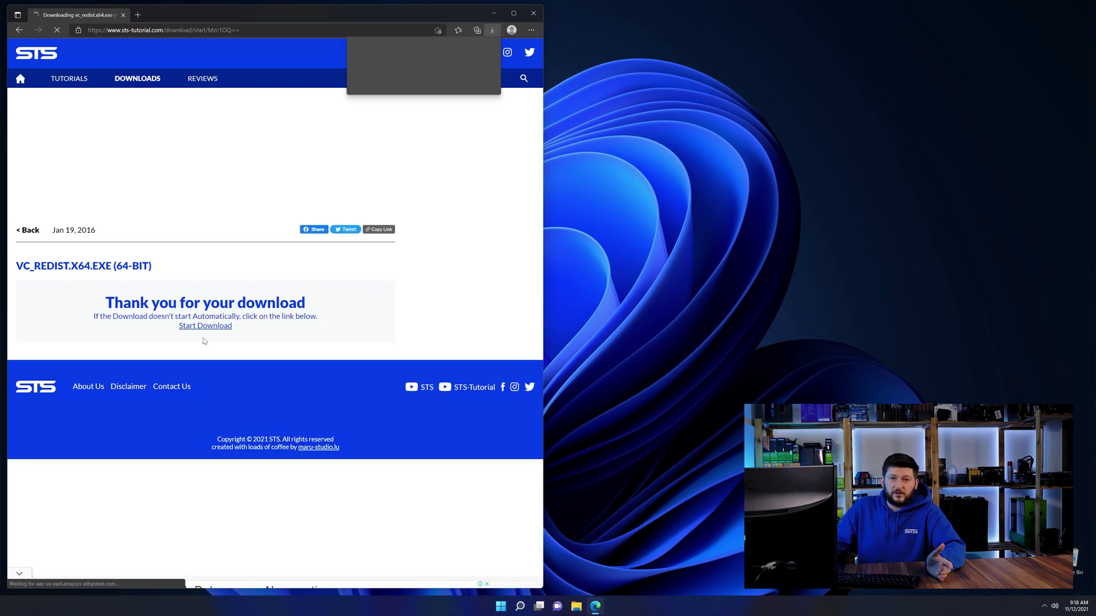
left_click(396, 66)
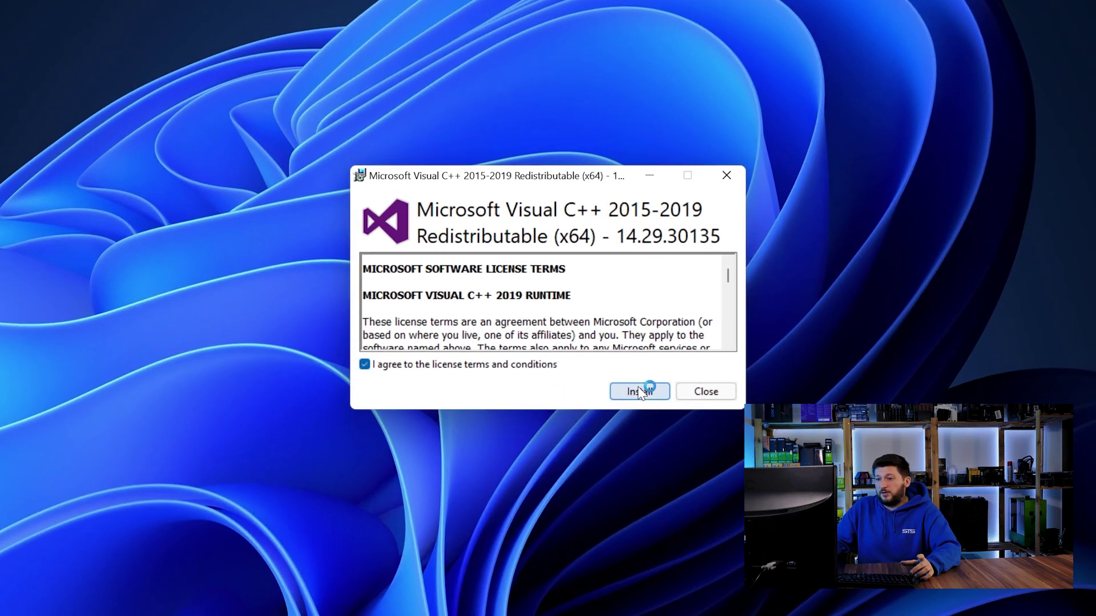
left_click(639, 392)
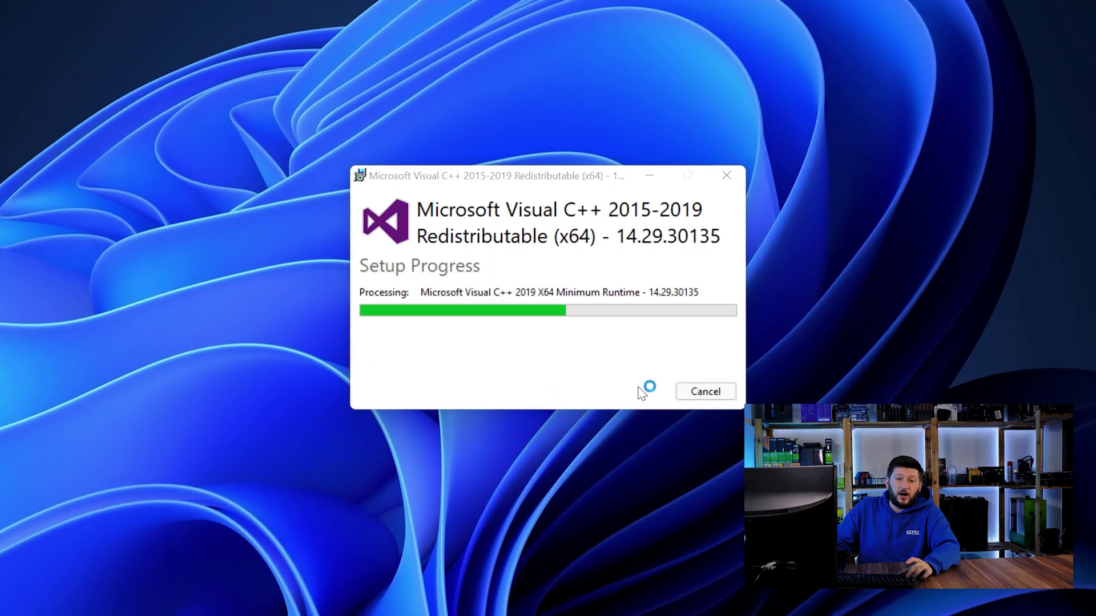